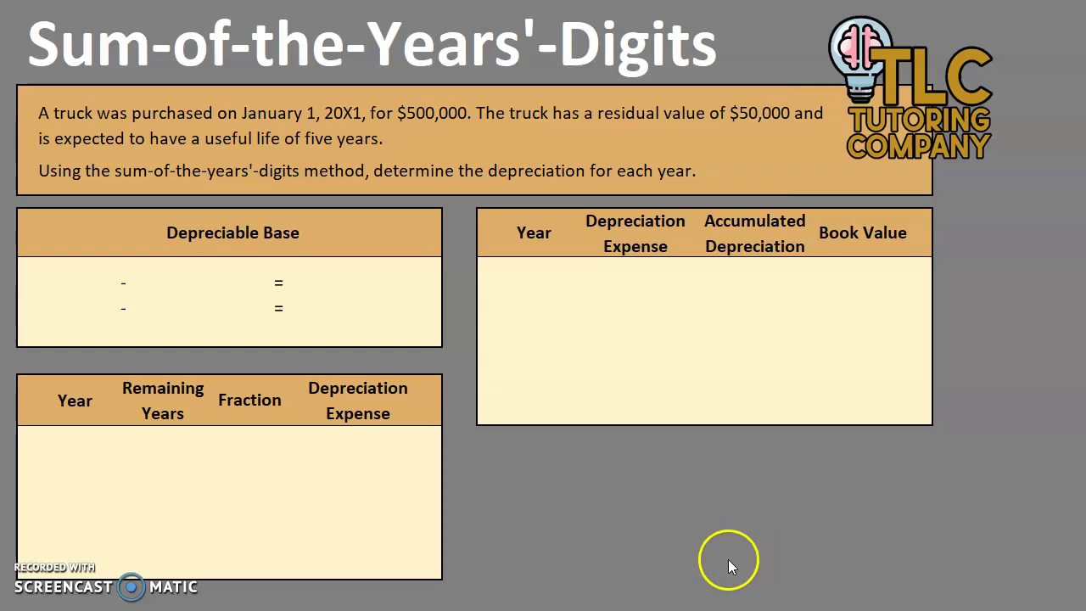
- Enter the labels Cost, Residual Value and Depreciable Base across the formula row
click(66, 281)
scroll(42, 15, left, 1)
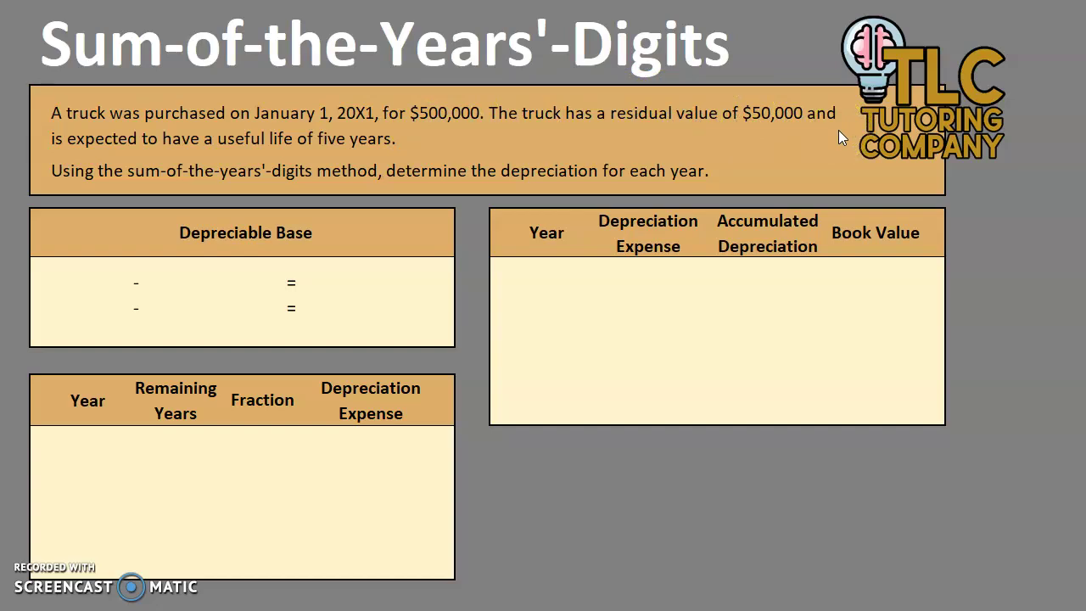
click(99, 282)
text(Cost)
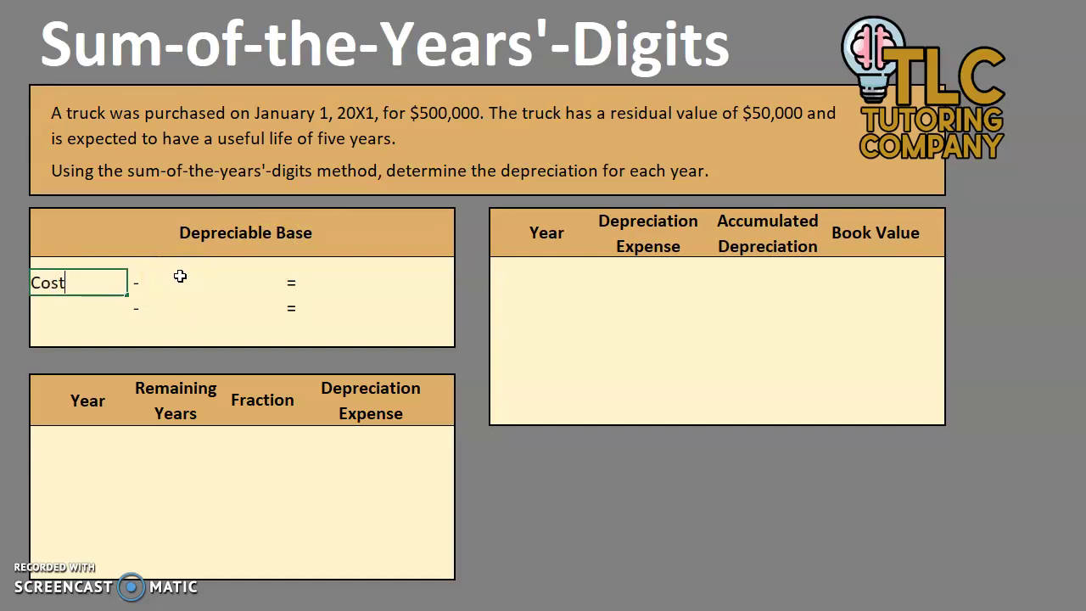
key(Tab)
click(179, 276)
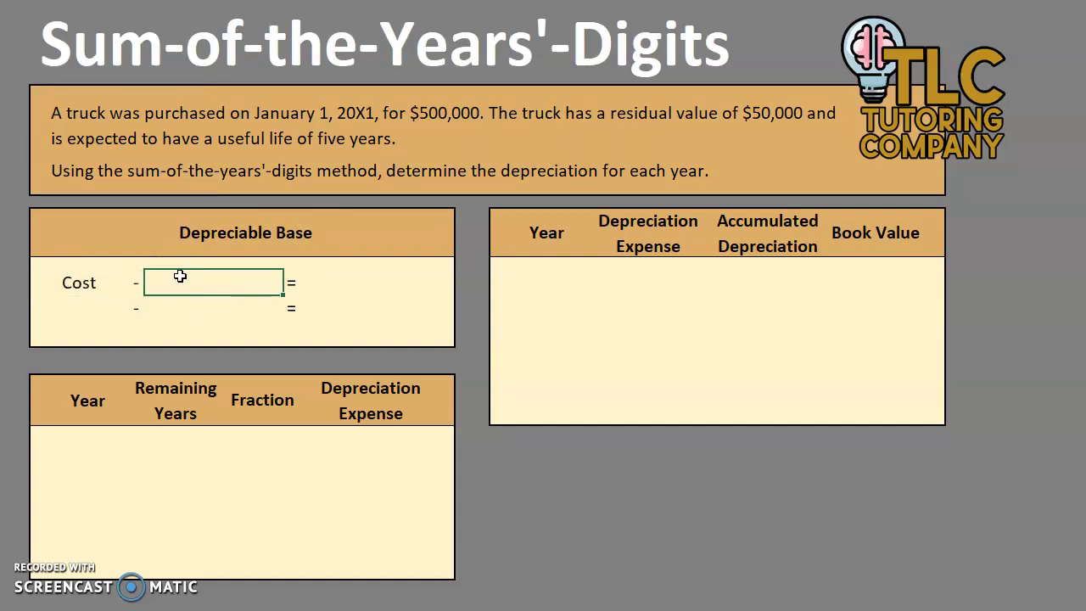
text(Residual Value)
key(Tab)
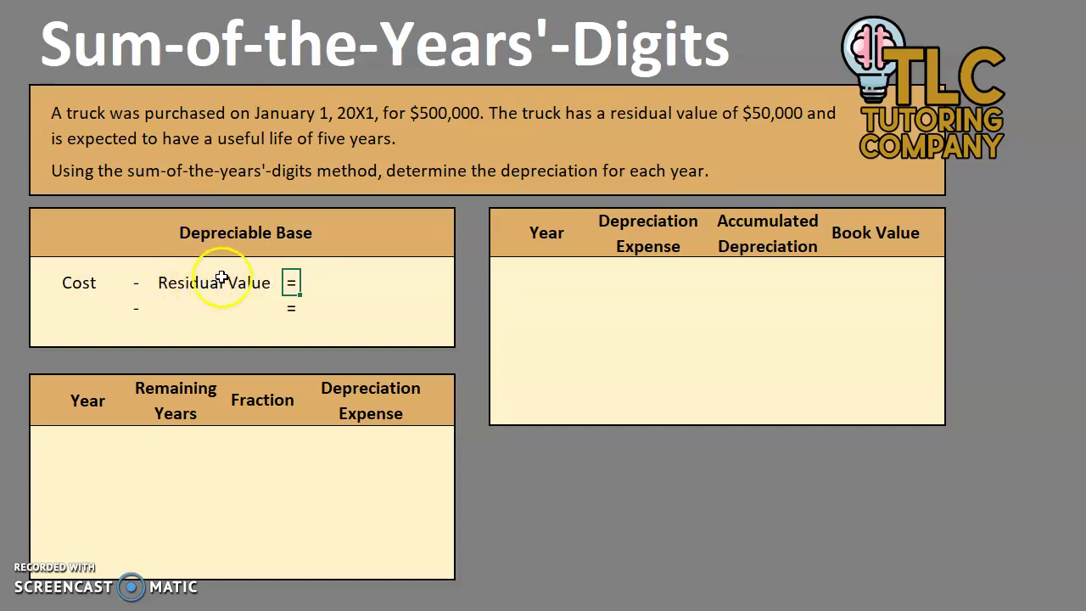
click(338, 281)
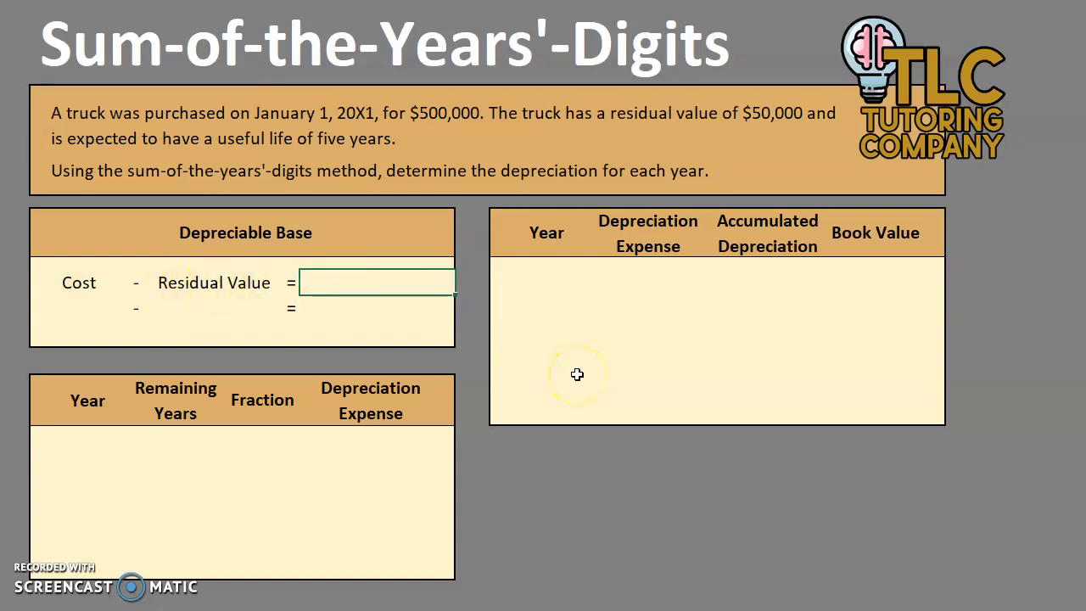
text(Depreciable Base)
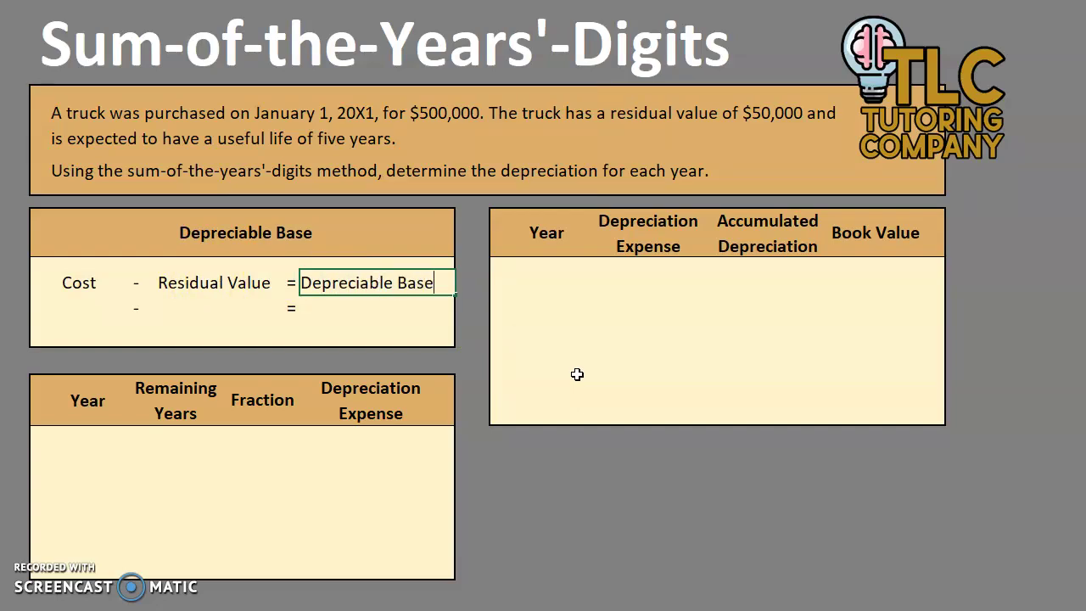
click(137, 290)
- Enter the amounts 500000, 50000 and 450000 beneath those three labels
click(99, 308)
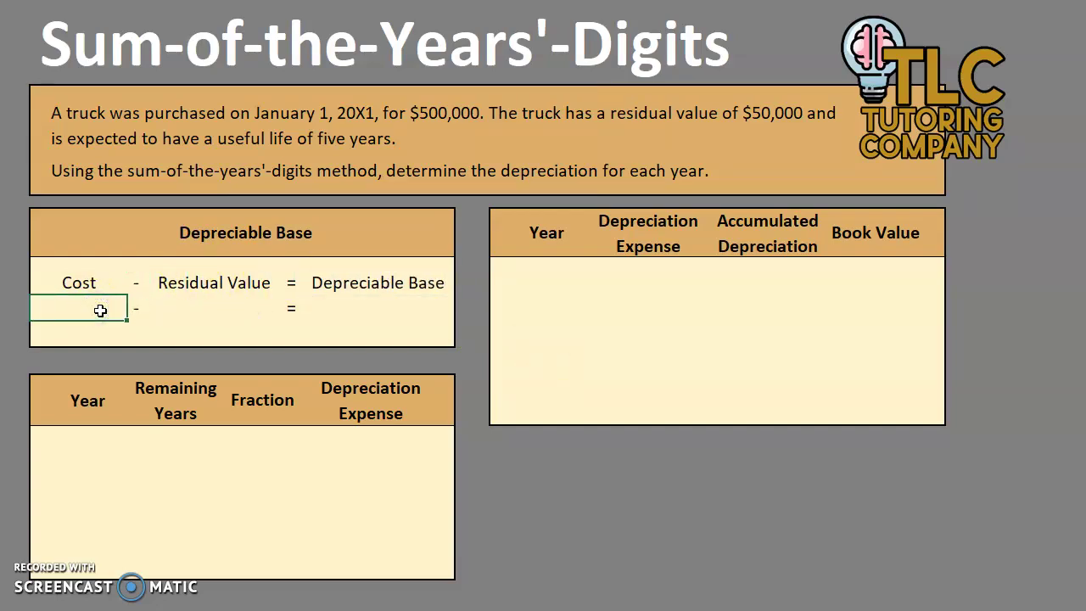
text(500000)
key(Tab)
key(Tab)
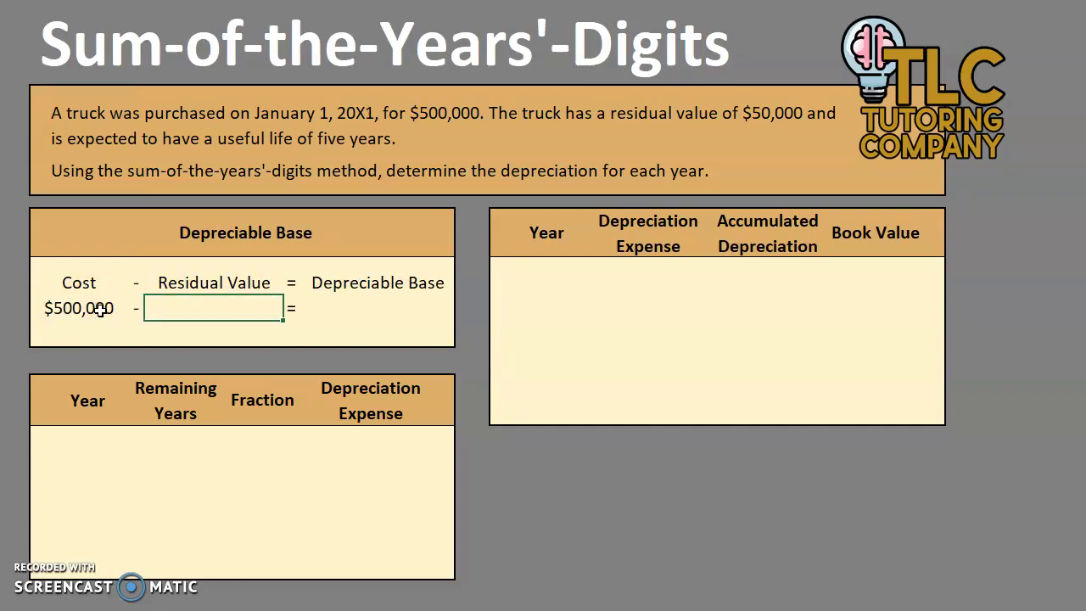
text(50000)
key(Tab)
key(Tab)
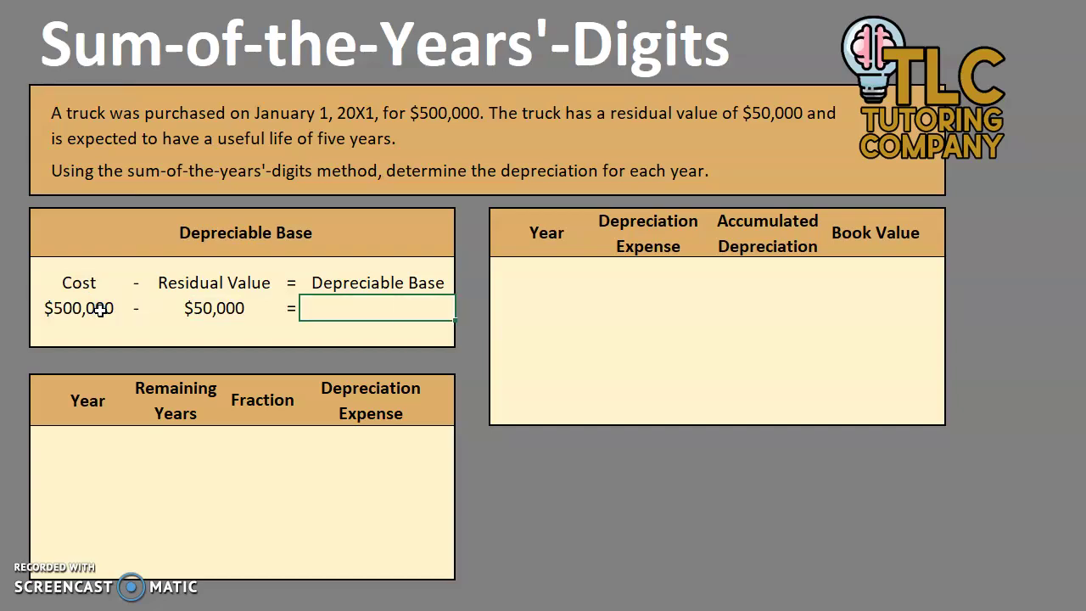
text(450000)
key(Return)
click(356, 315)
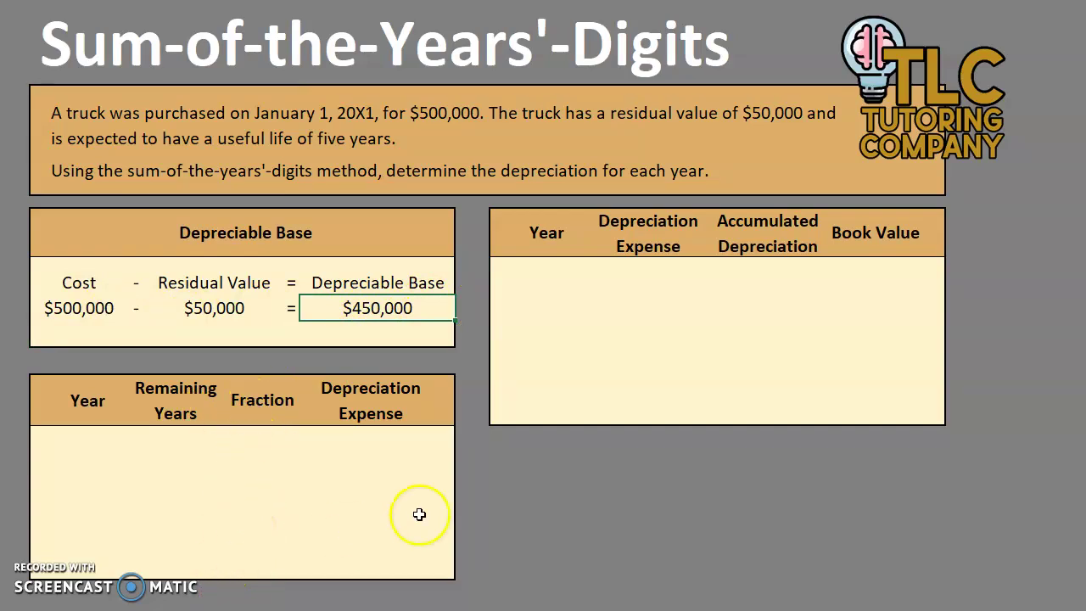
- Enter 20X1, 20X2, 20X3, 20X4 and 20X5 down the expense table's Year column
click(488, 506)
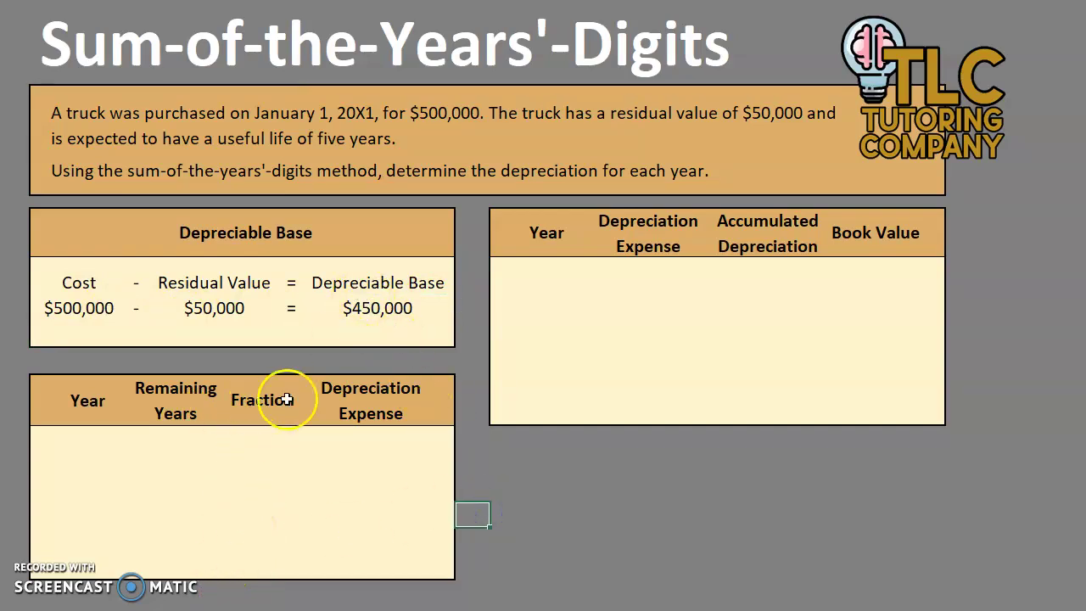
click(91, 448)
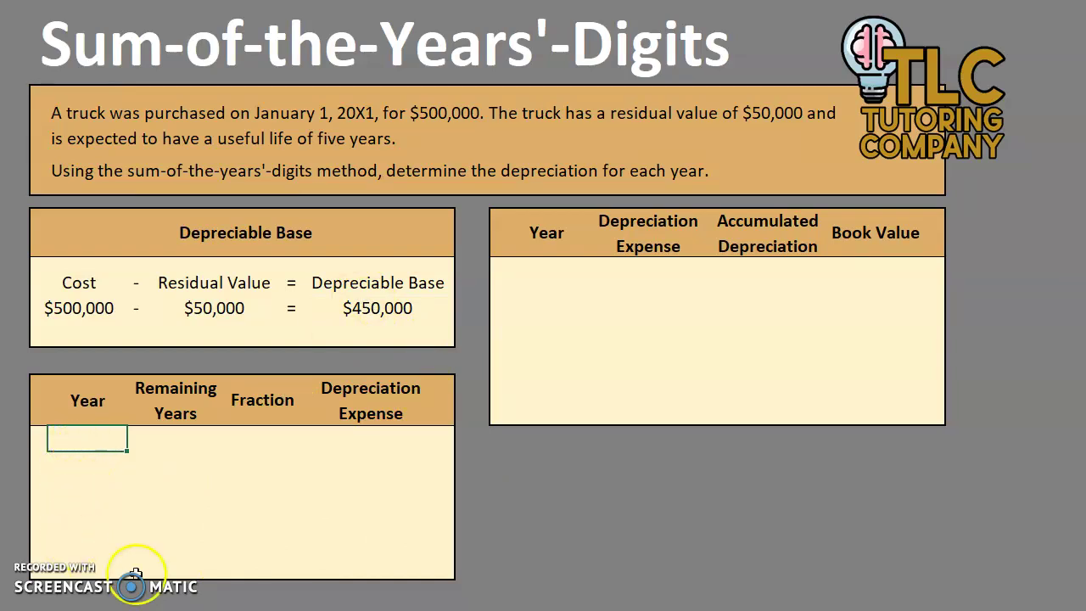
mouse_move(222, 608)
text(20X1)
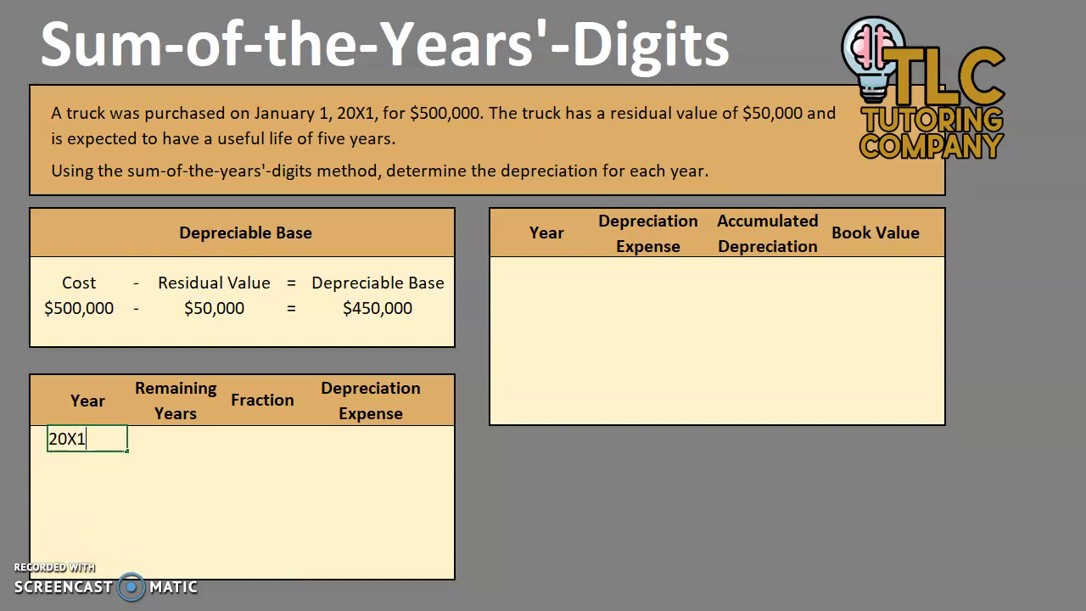
key(Return)
text(20)
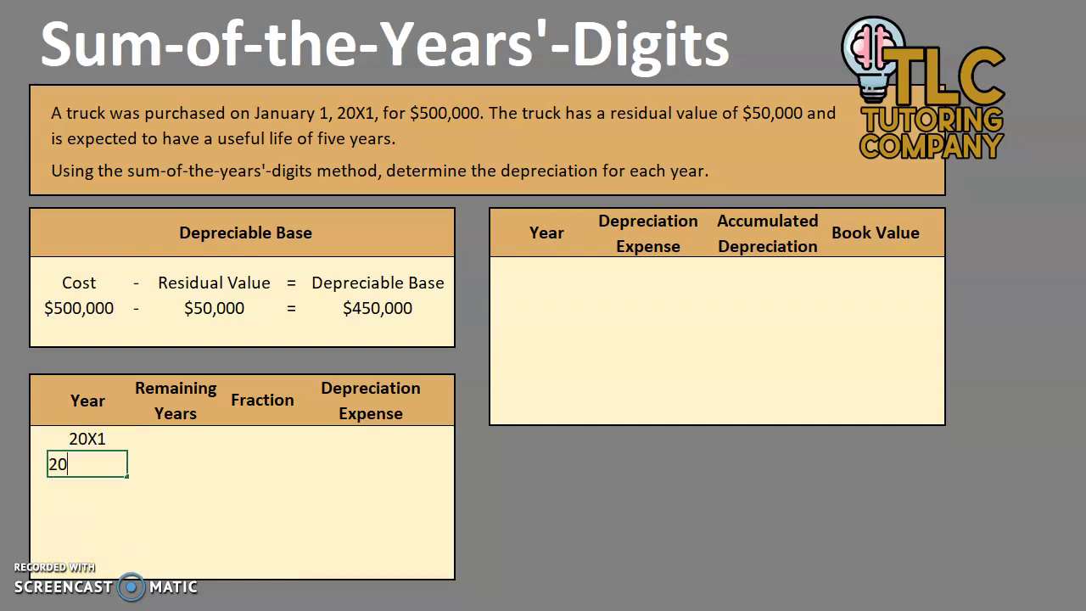
text(X12)
key(Return)
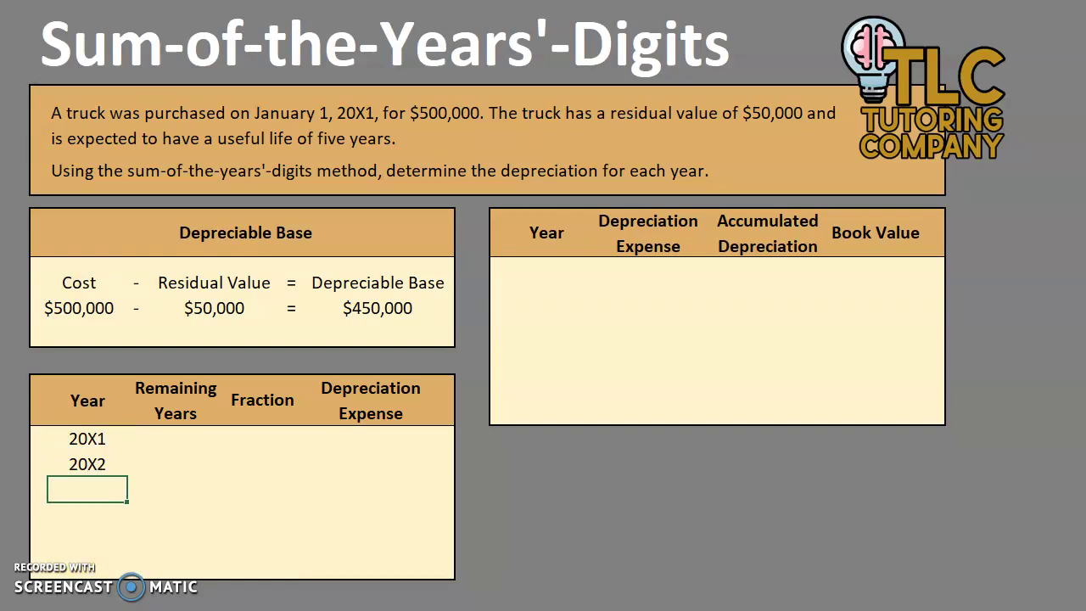
text(20X3)
key(Return)
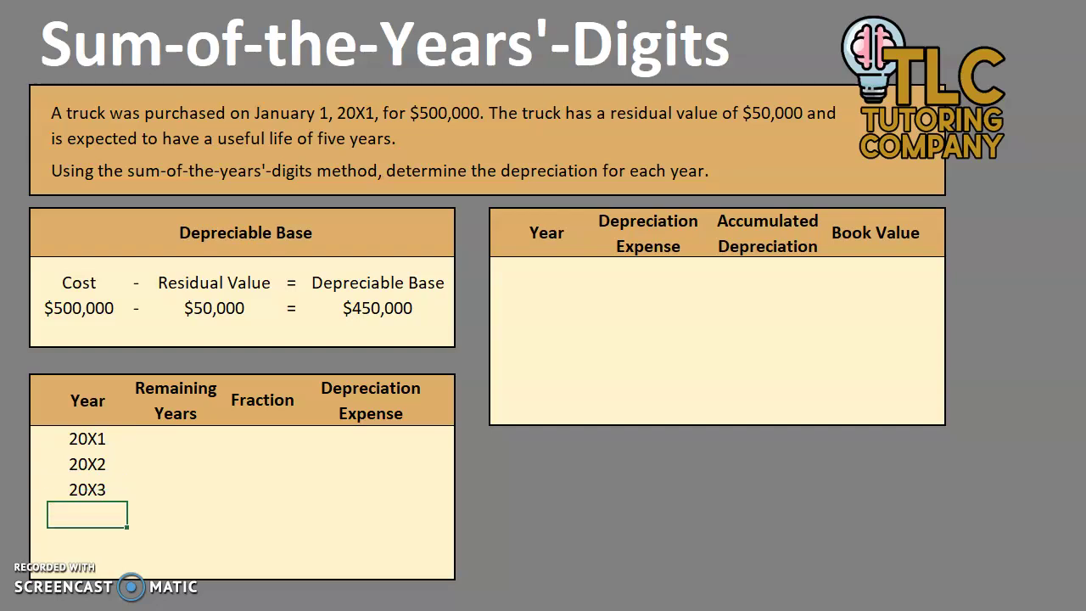
text(20X4)
key(Return)
text(20X5)
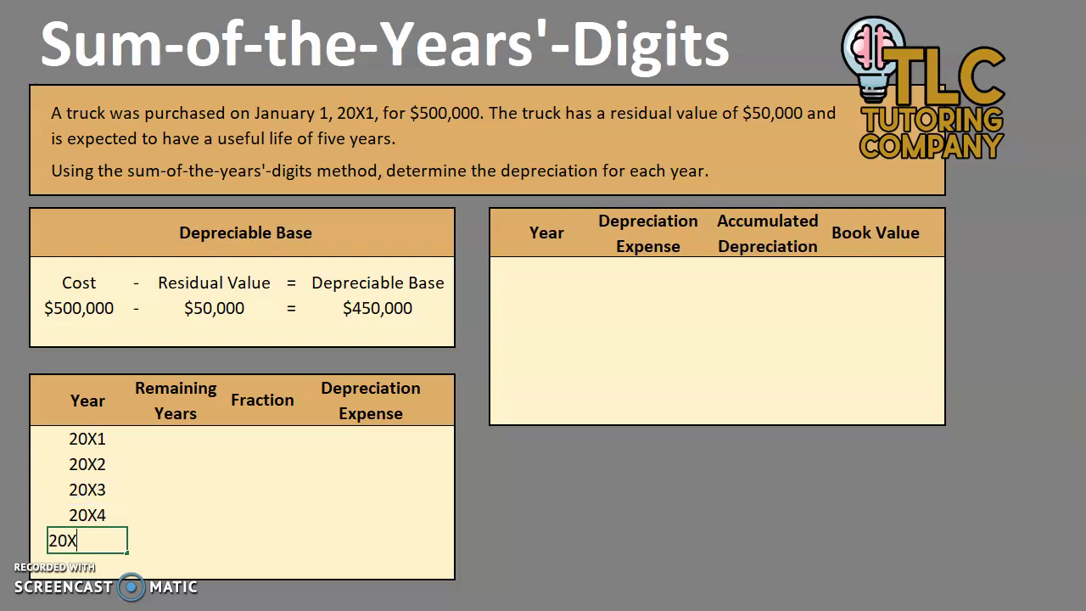
click(210, 444)
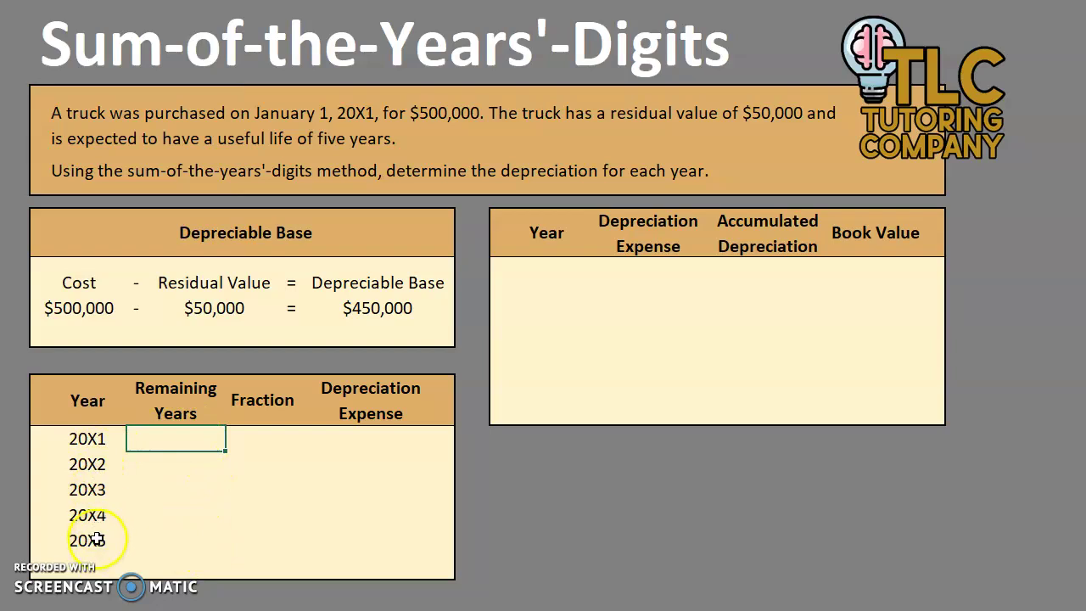
- Enter remaining years 5, 4, 3, 2 and 1 for 20X1 through 20X5
click(164, 445)
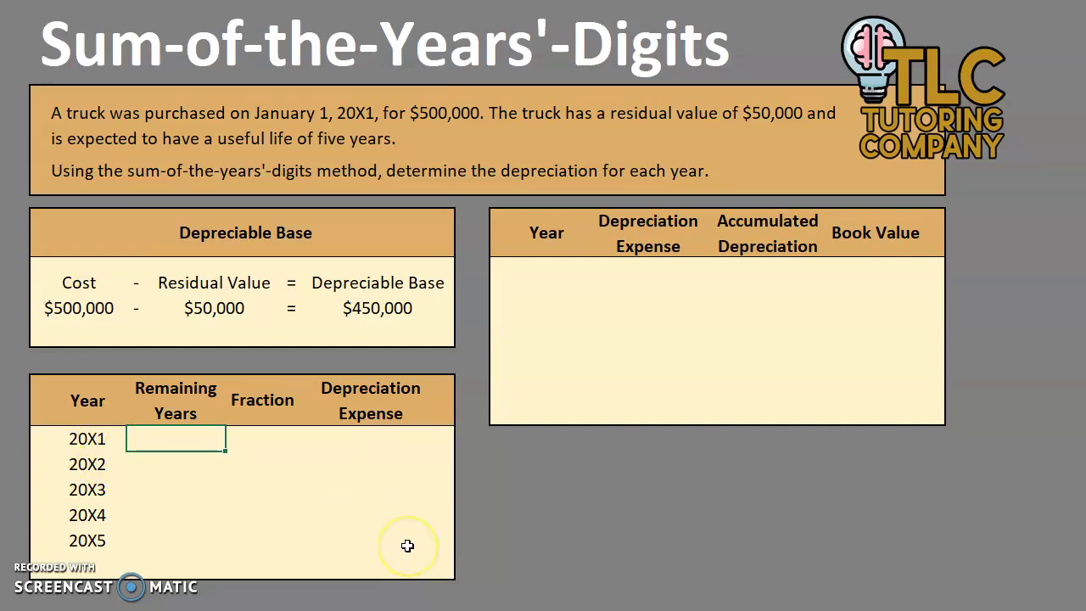
text(5)
key(Return)
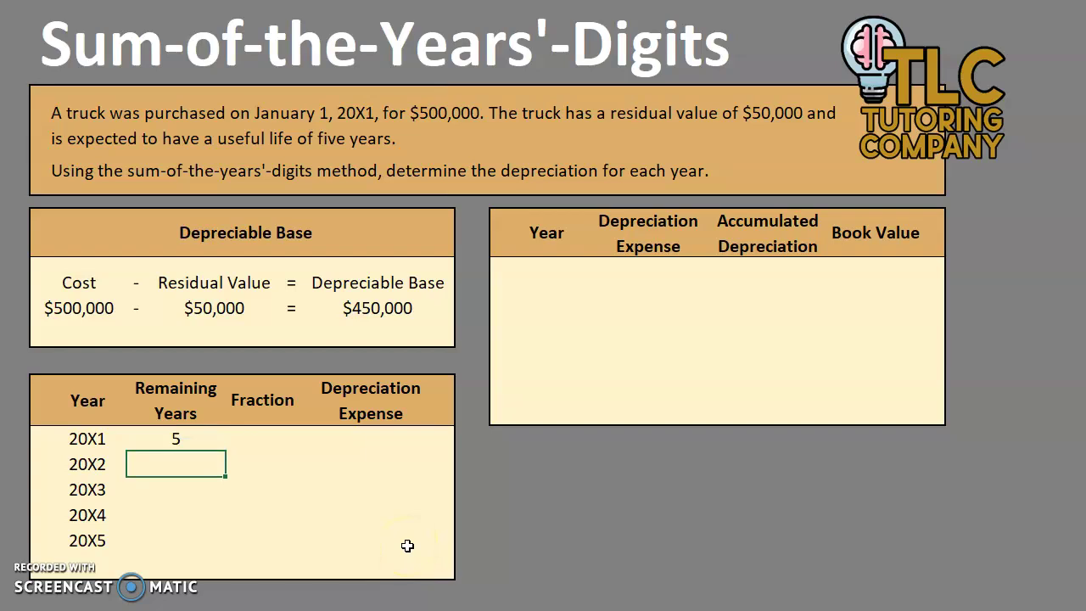
text(4)
key(Return)
text(3)
key(Return)
text(2)
key(Return)
text(1)
key(Return)
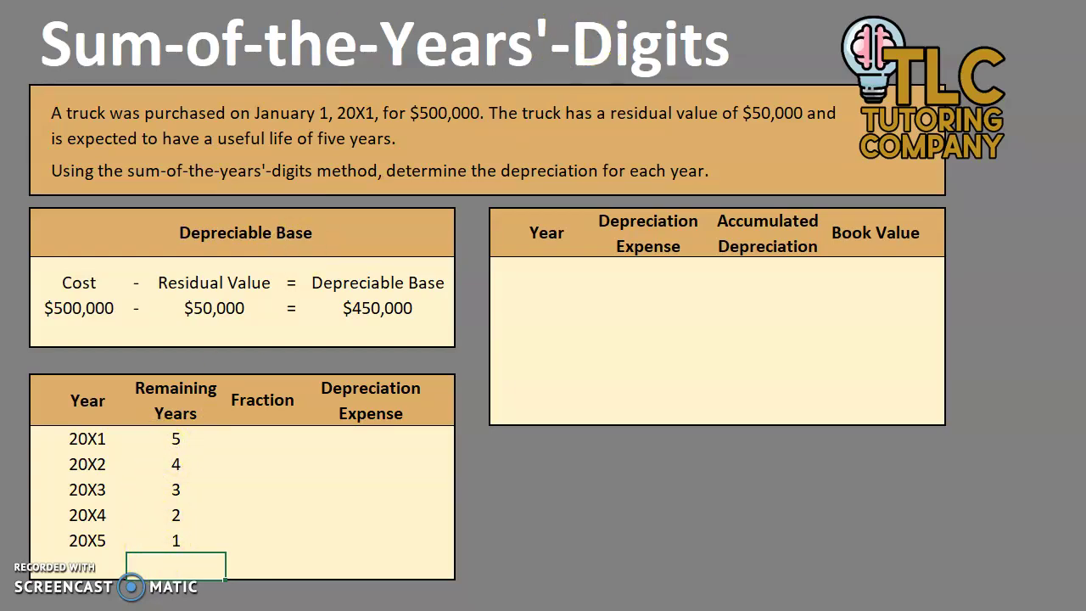
- AutoSum the remaining years to 15, then check each value down the column
key(alt+=)
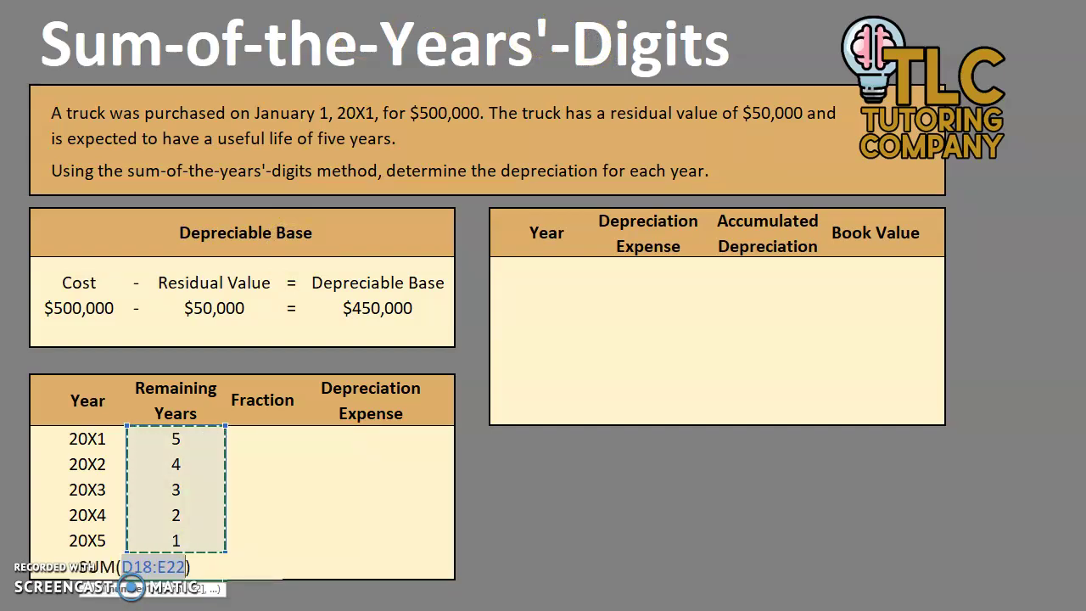
key(ctrl+Return)
click(176, 540)
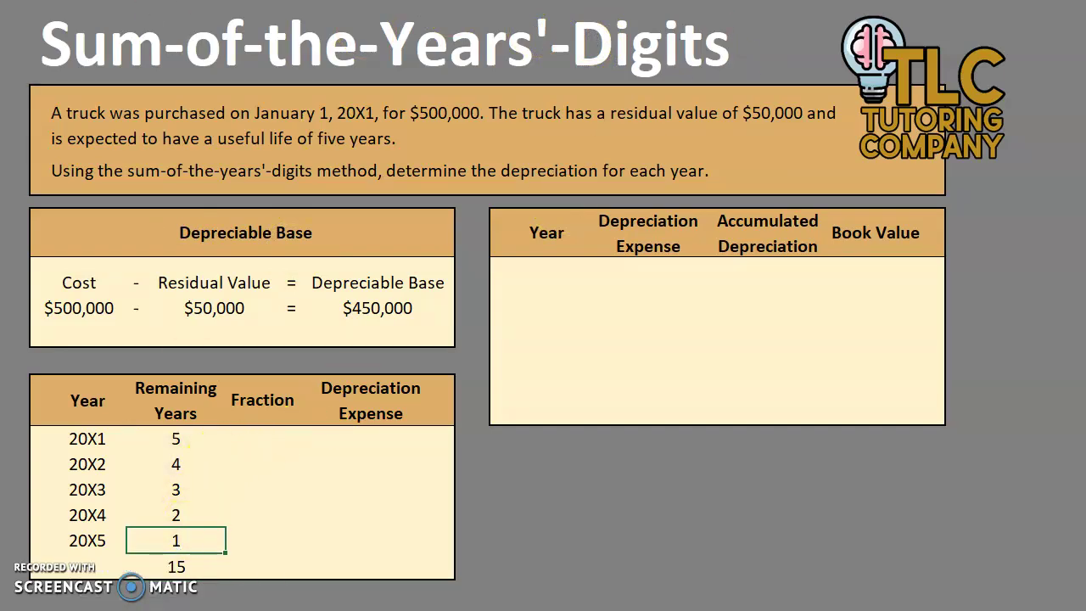
click(188, 437)
click(197, 465)
click(208, 488)
click(197, 520)
click(197, 538)
click(184, 564)
click(240, 443)
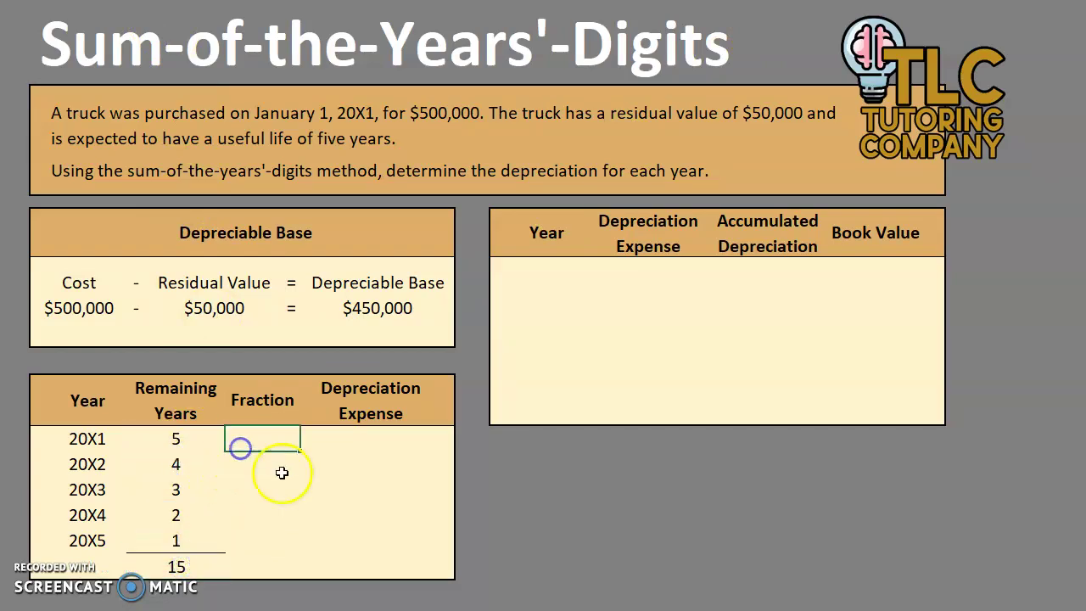
- Enter 5/15, 4/15, 3/15, 2/15 and 1/15 as the fractions for 20X1 to 20X5
text(5/15)
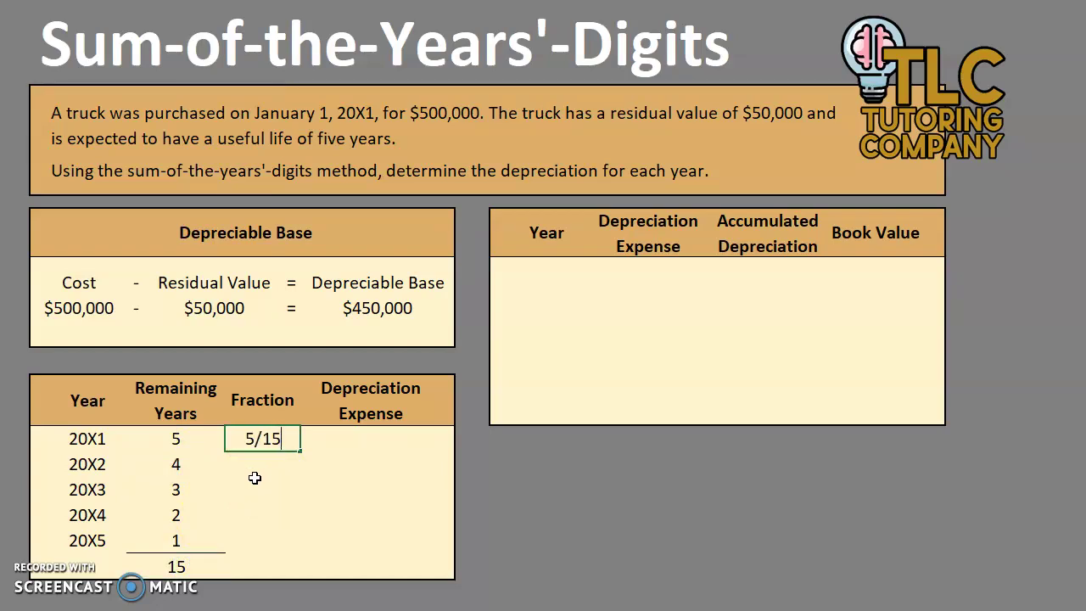
key(Return)
text(4/15)
key(Return)
text(3/15)
key(Return)
text(2/15)
key(Return)
text(1/15)
key(Return)
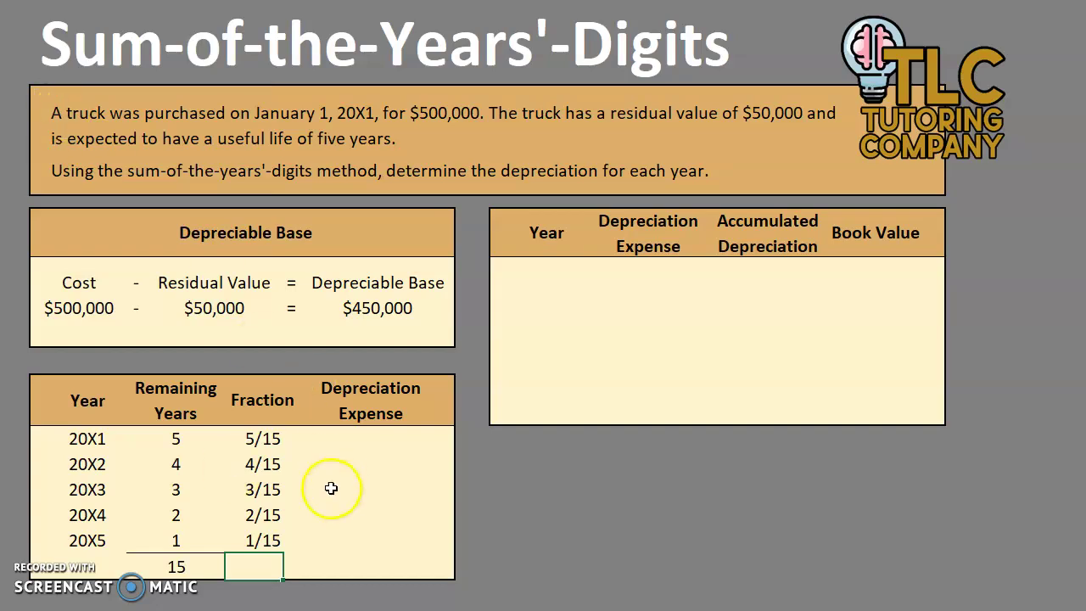
- Enter expenses $150,000, $120,000, $90,000, $60,000, $30,000 (e.g. =1/15*450000) and AutoSum to $450,000
click(367, 439)
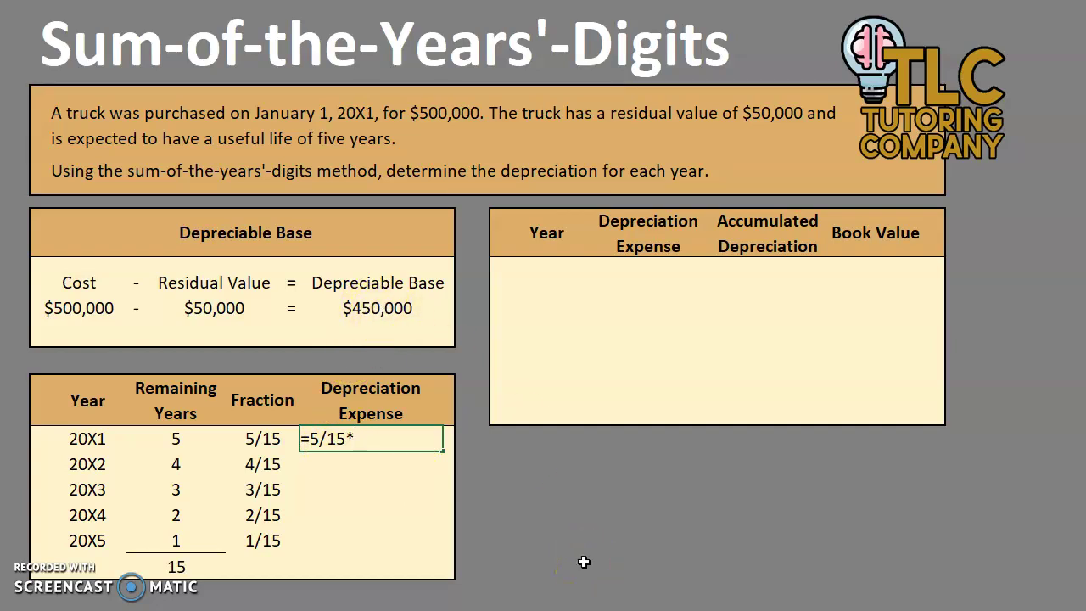
key(Return)
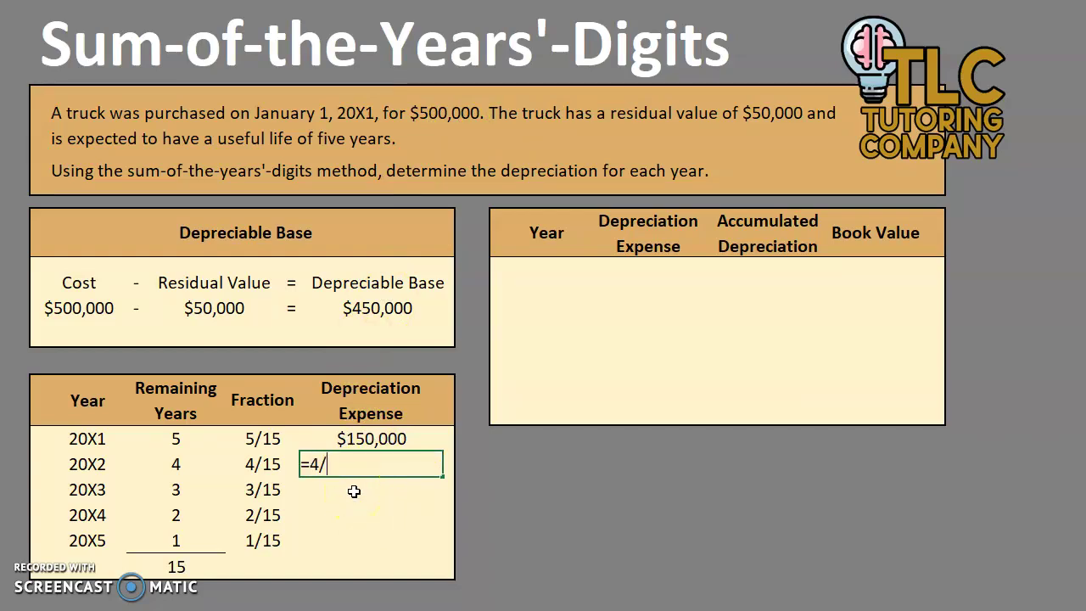
text(4)
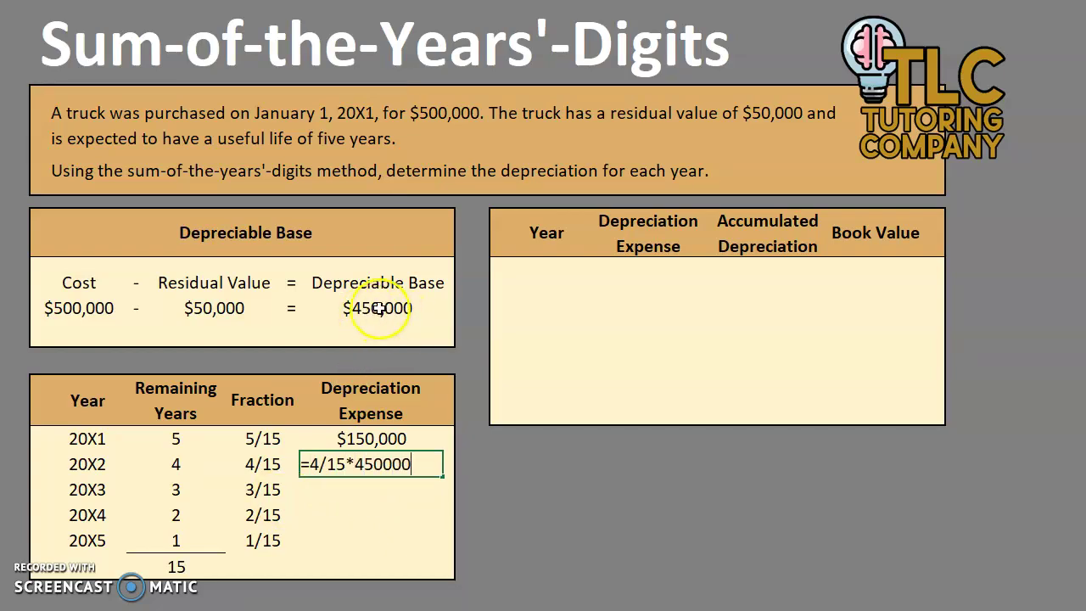
text(50000)
key(Return)
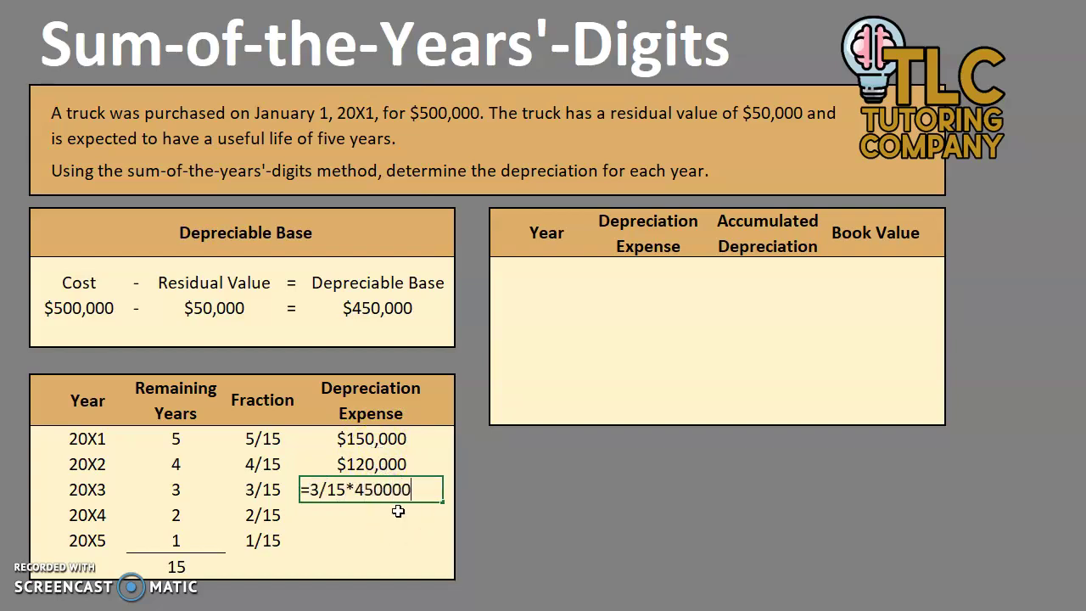
key(Return)
text(=2/15*450000)
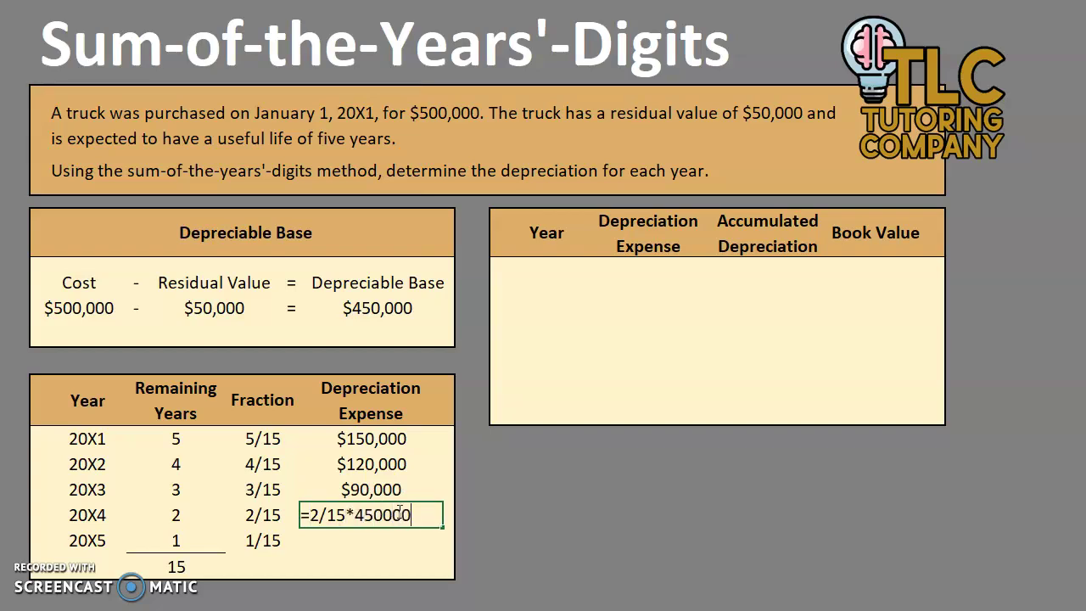
key(Return)
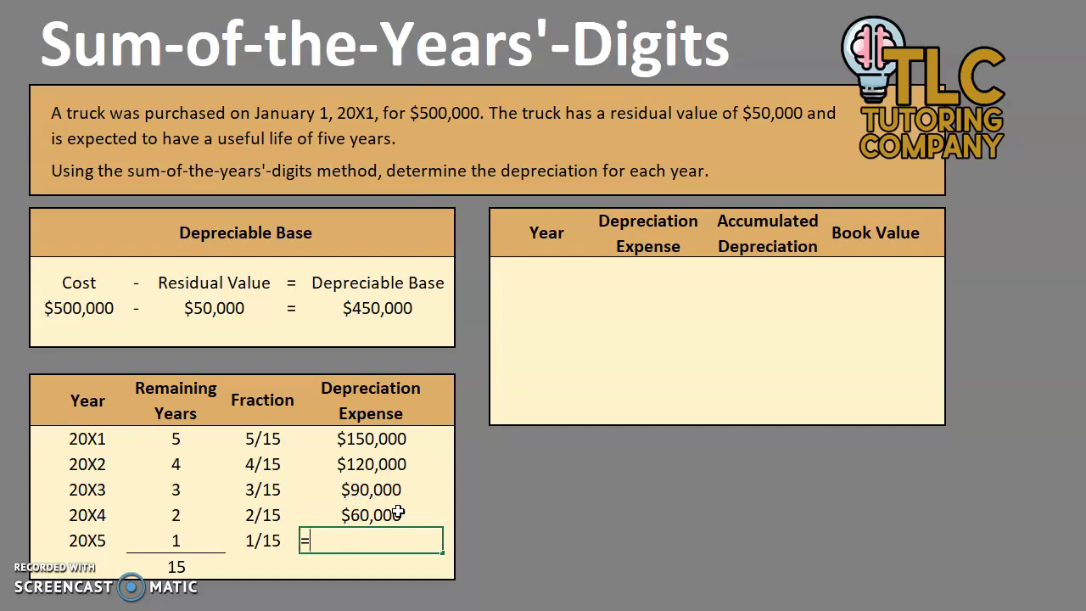
text(=1/15*450000)
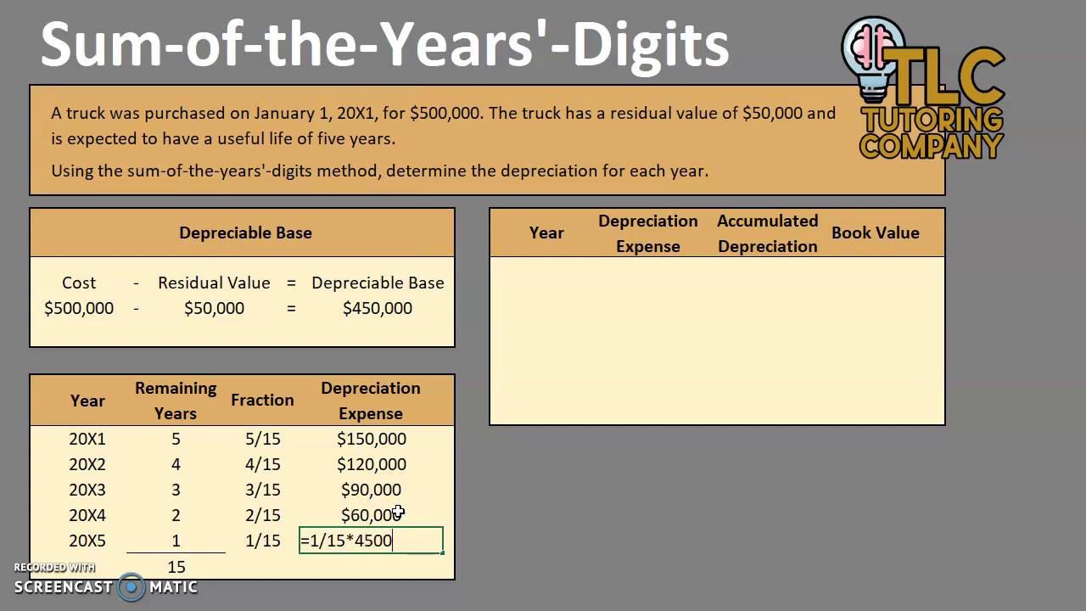
key(Return)
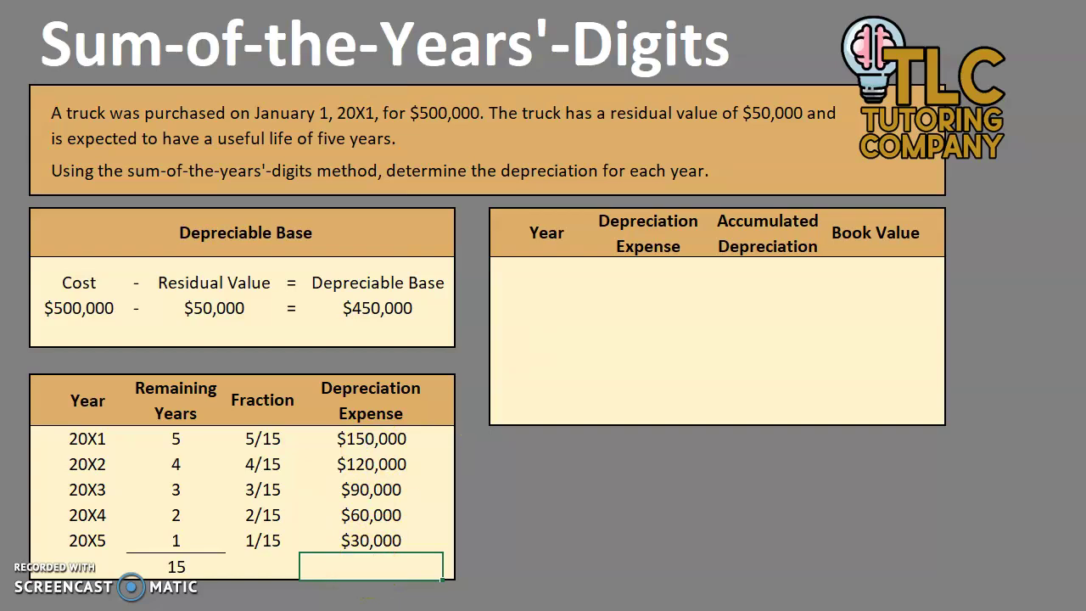
key(alt+equal)
key(ctrl+Return)
- Copy years 20X1–20X5 into the Year column of the right-hand table
click(339, 539)
click(398, 462)
click(392, 564)
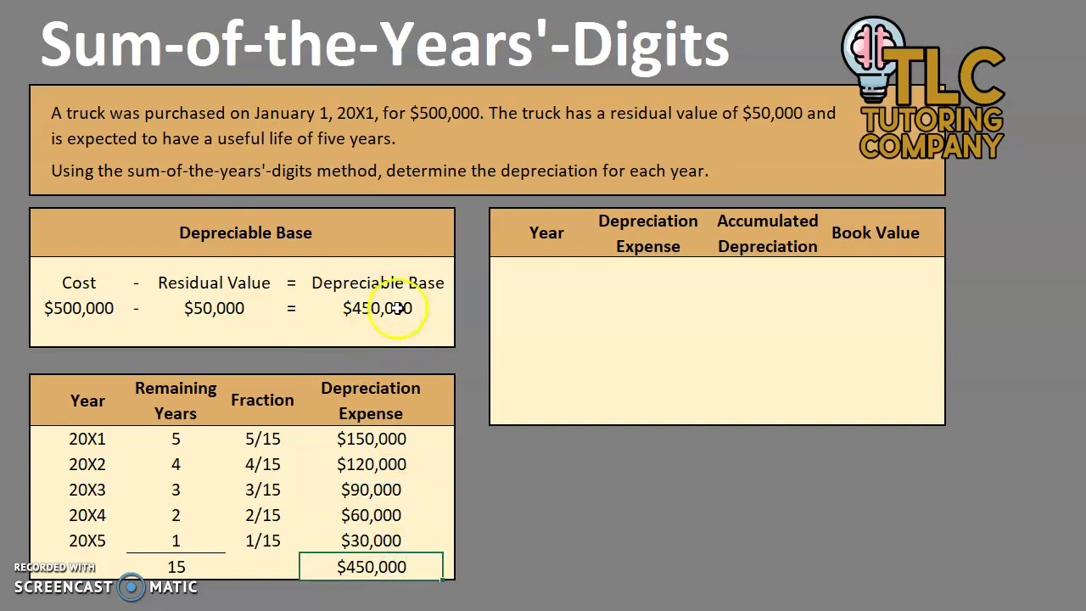
drag(87, 438, 81, 536)
key(ctrl+c)
click(523, 280)
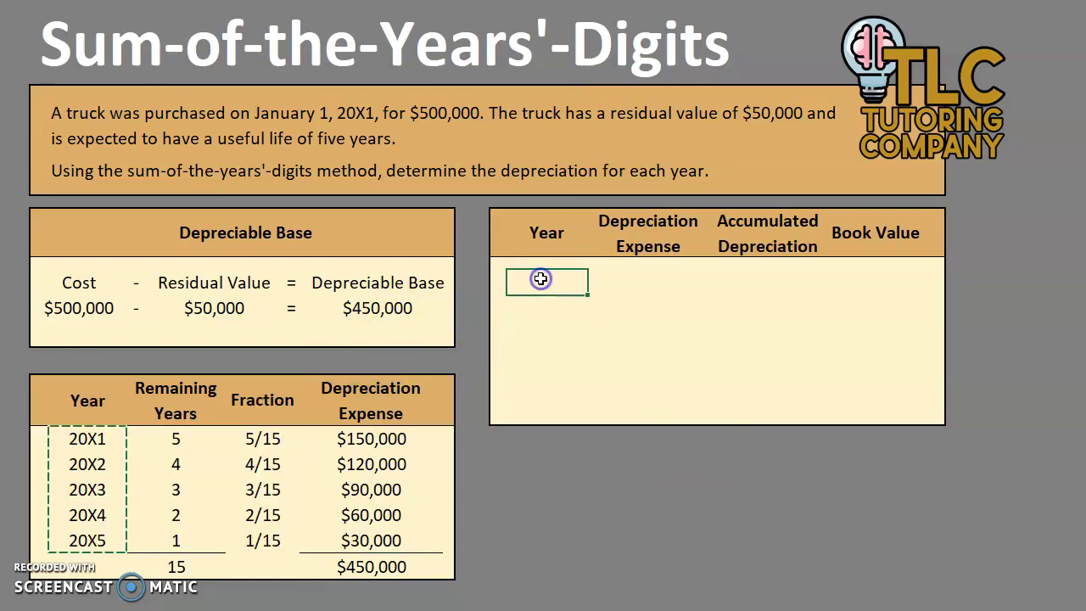
key(ctrl+v)
- Link the right table's 20X1 Depreciation Expense to the $150,000 result (=H18)
click(687, 307)
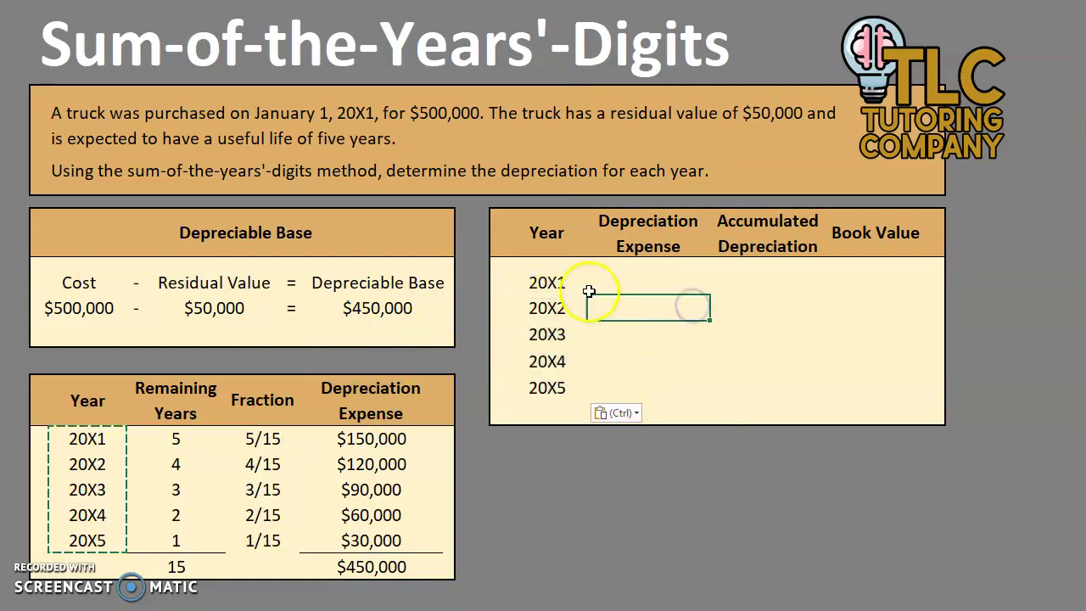
click(670, 282)
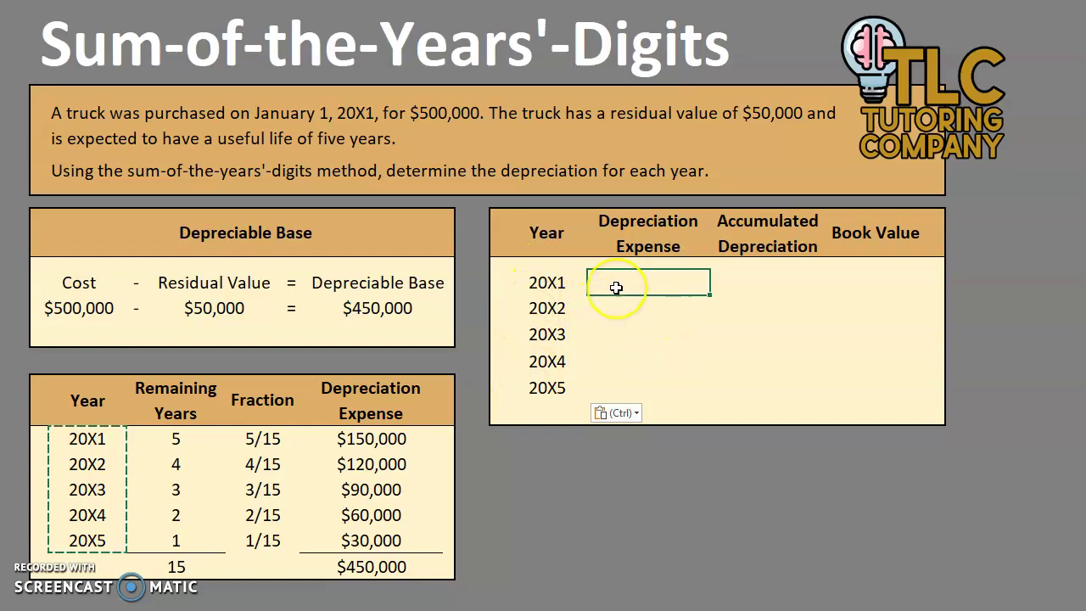
text(=)
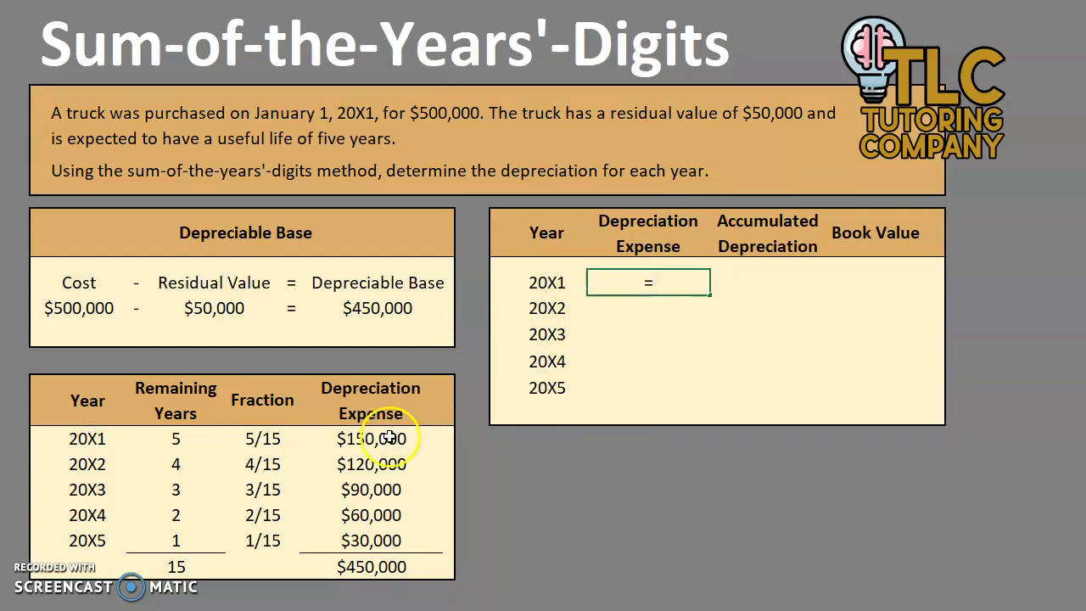
click(392, 441)
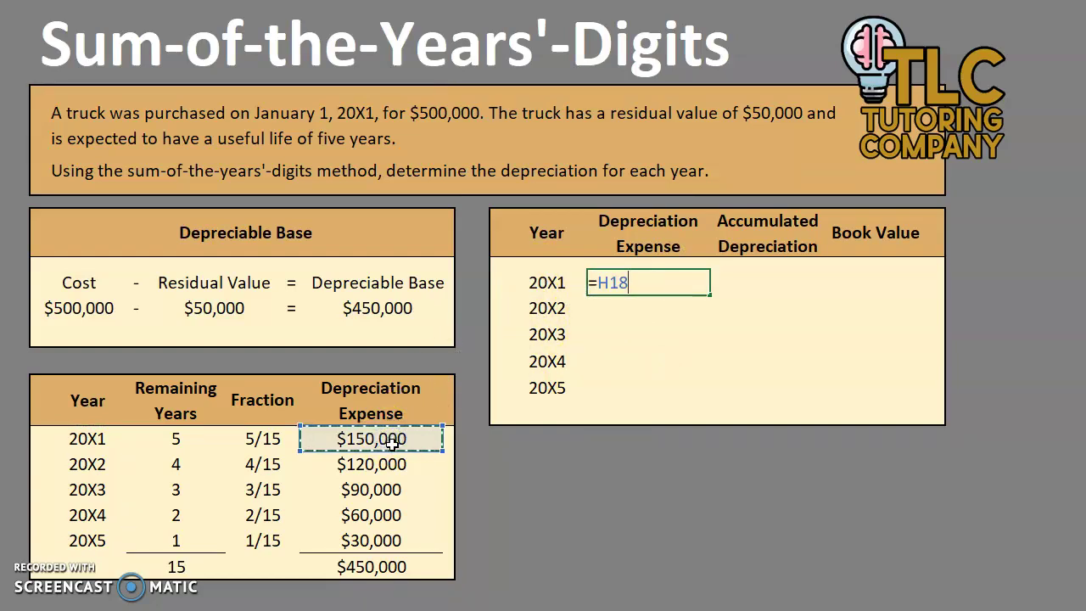
key(Return)
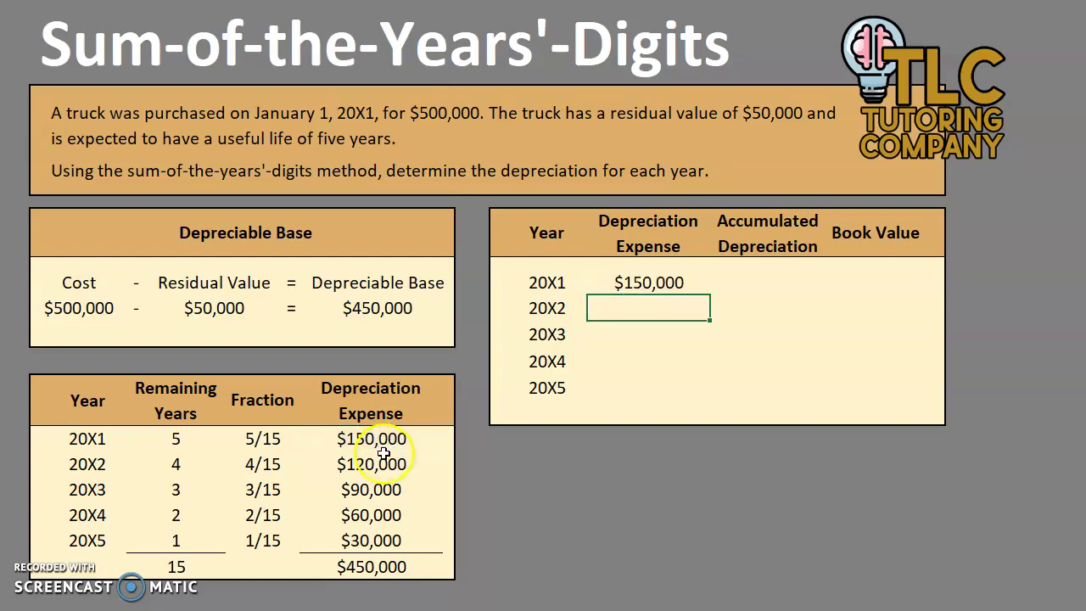
click(687, 284)
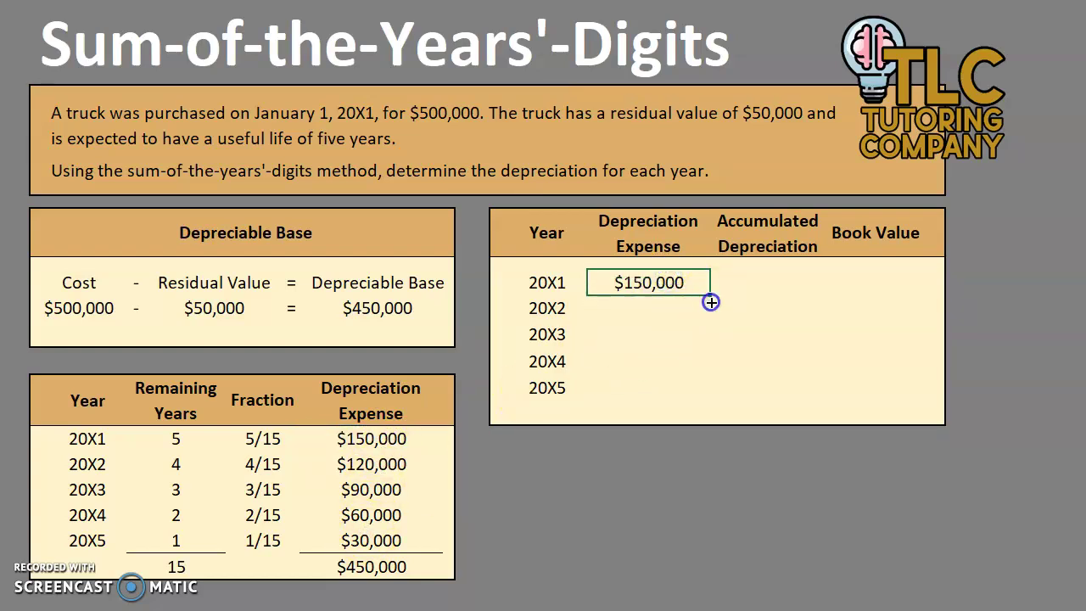